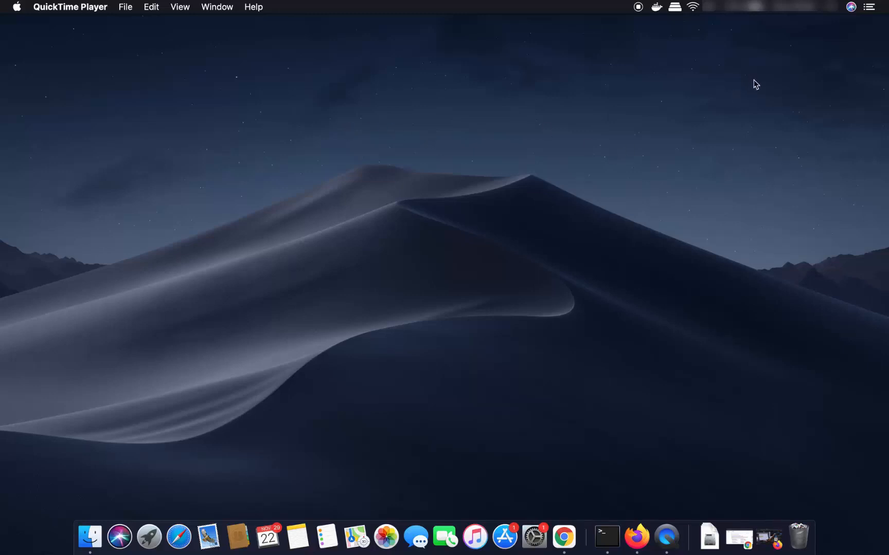
Check the installed Java version in Terminal with java --version and close the terminal window
left_click(831, 9)
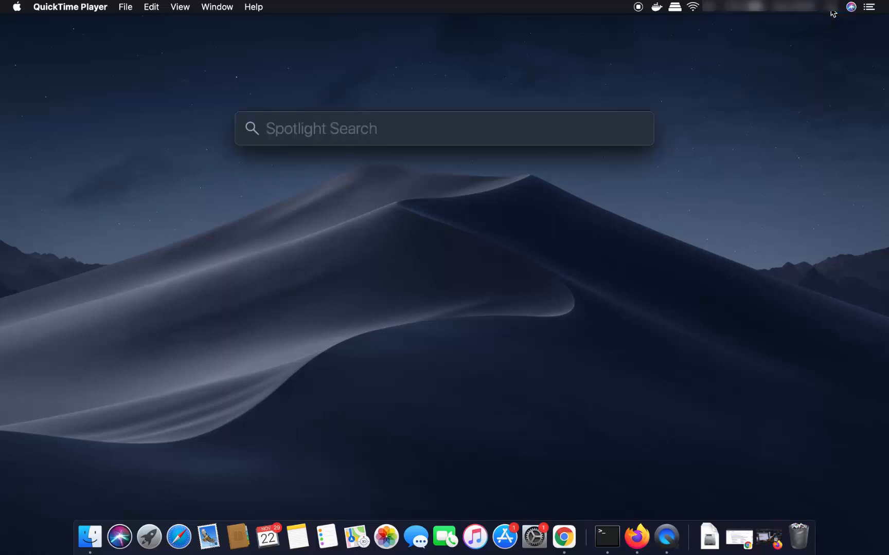
type("term")
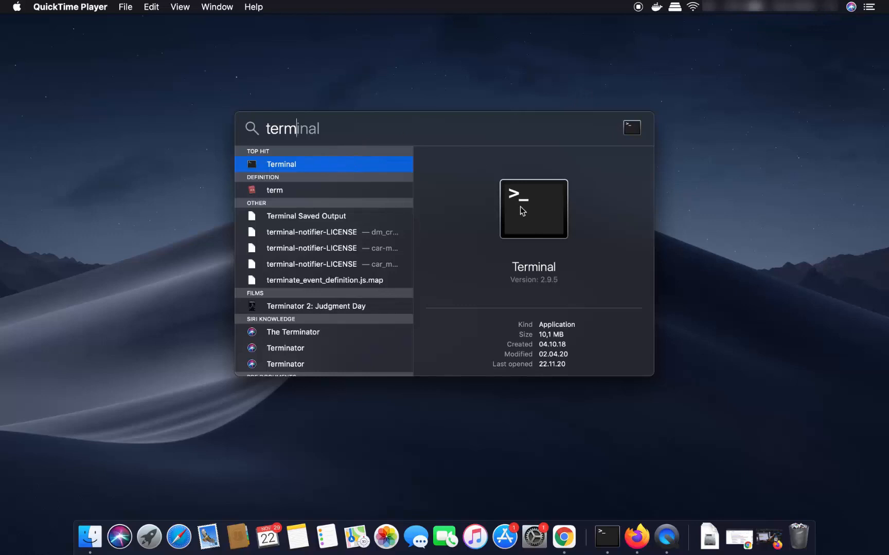
key("Return")
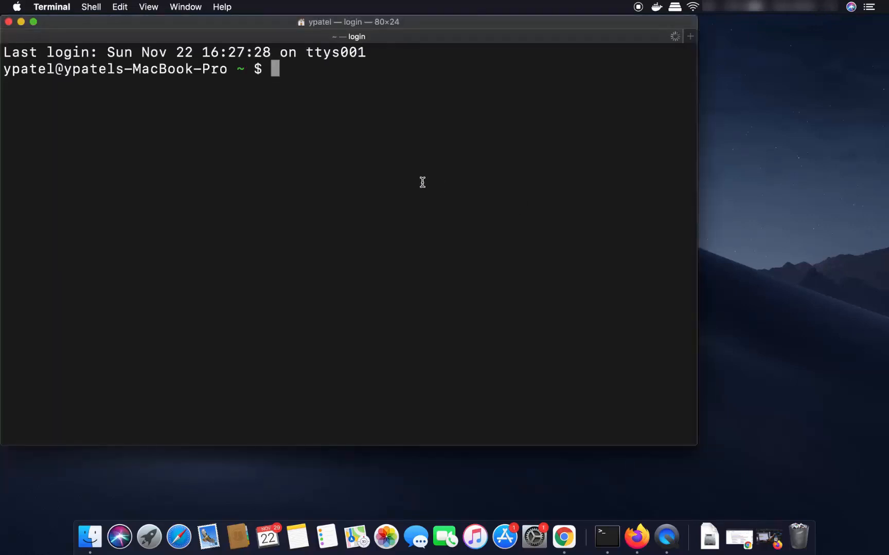
type("java -")
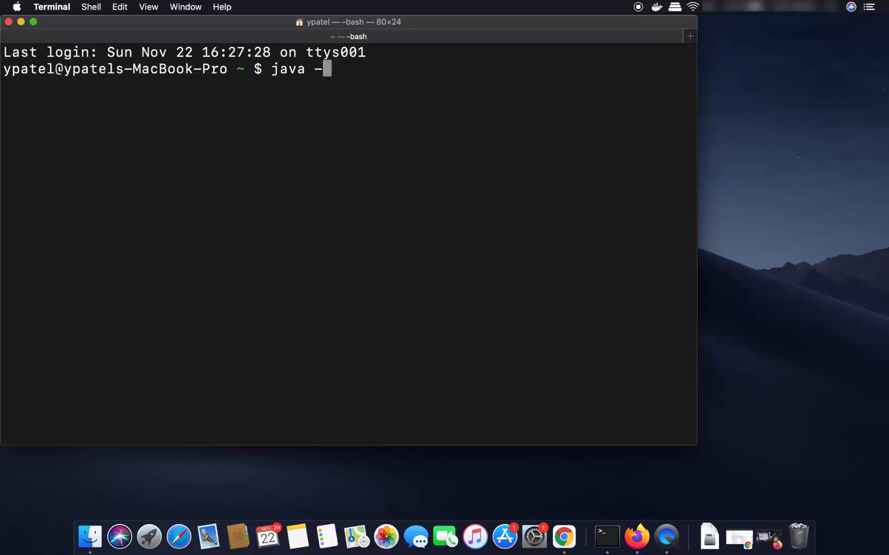
type("-version")
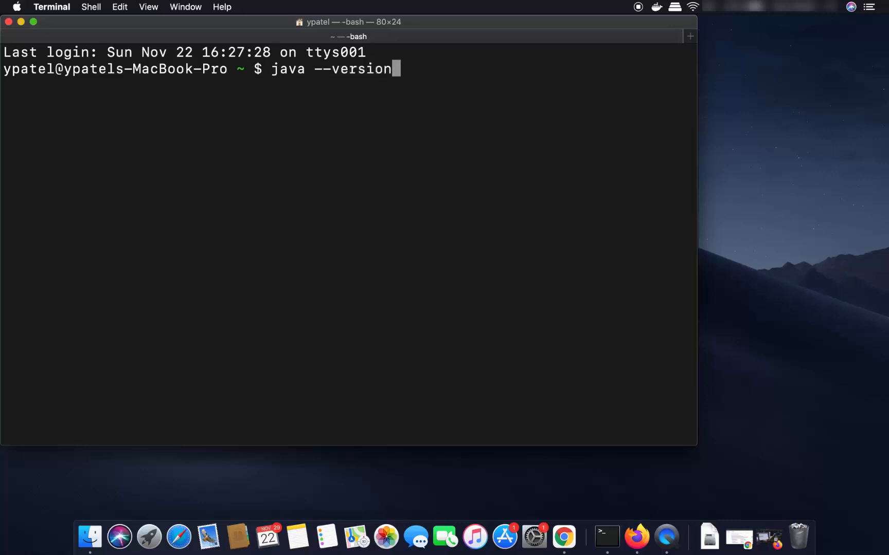
key("Return")
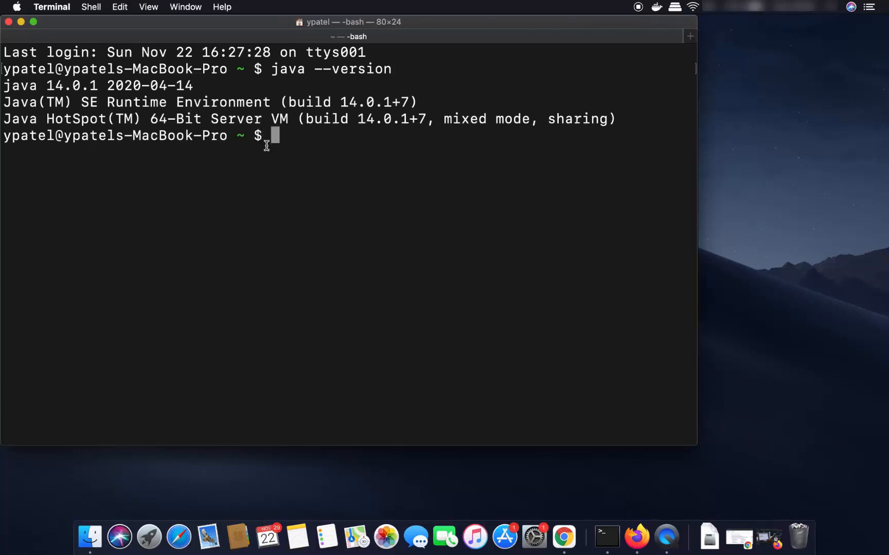
left_click(8, 22)
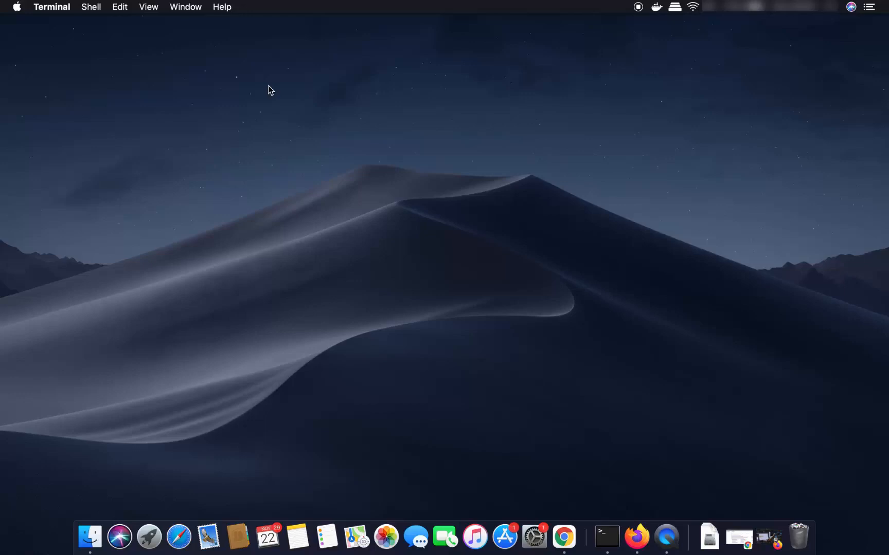
Switch to Chrome and open the developer.android.com result "Download Android Studio and SDK tools" from the android studio search
left_click(565, 539)
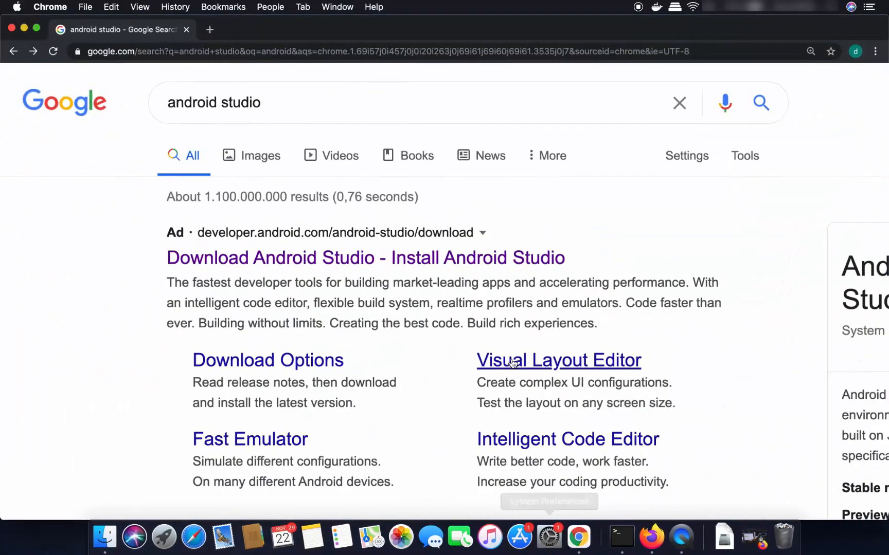
left_click(290, 101)
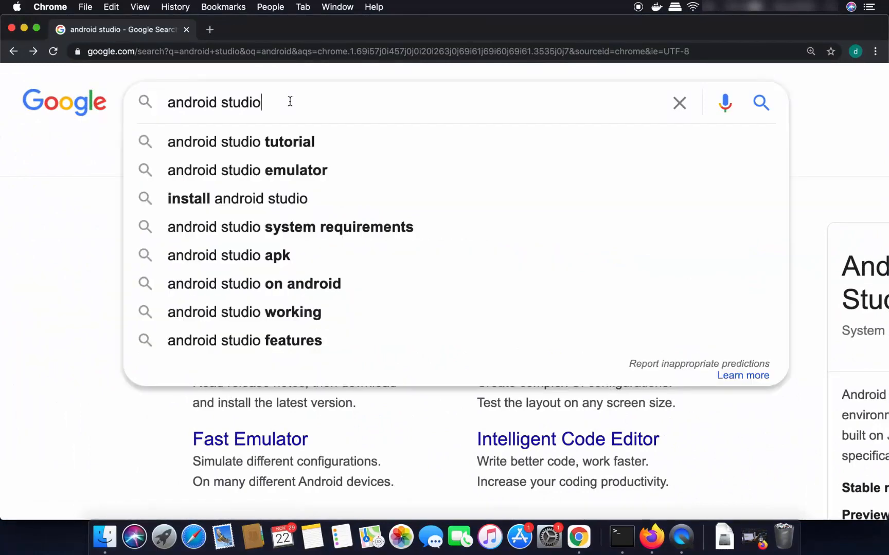
left_click(74, 183)
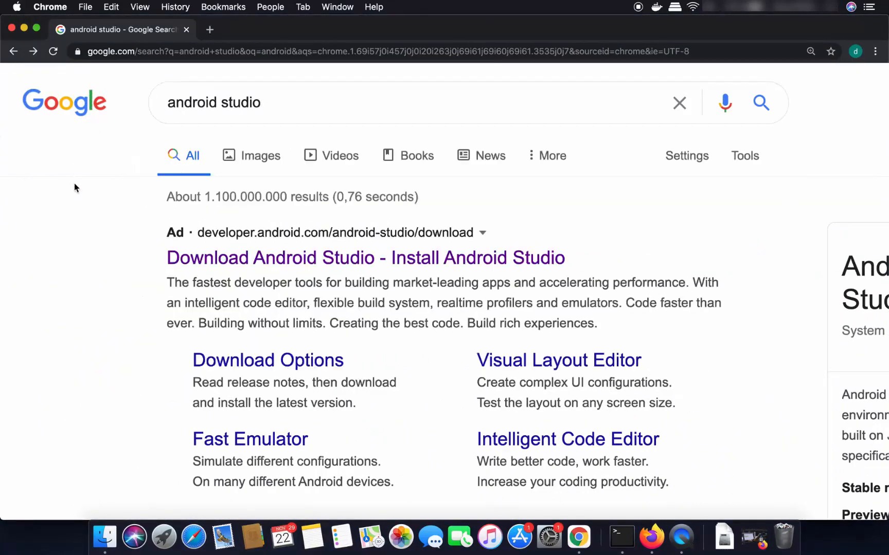
scroll(301, 288, "down", 5)
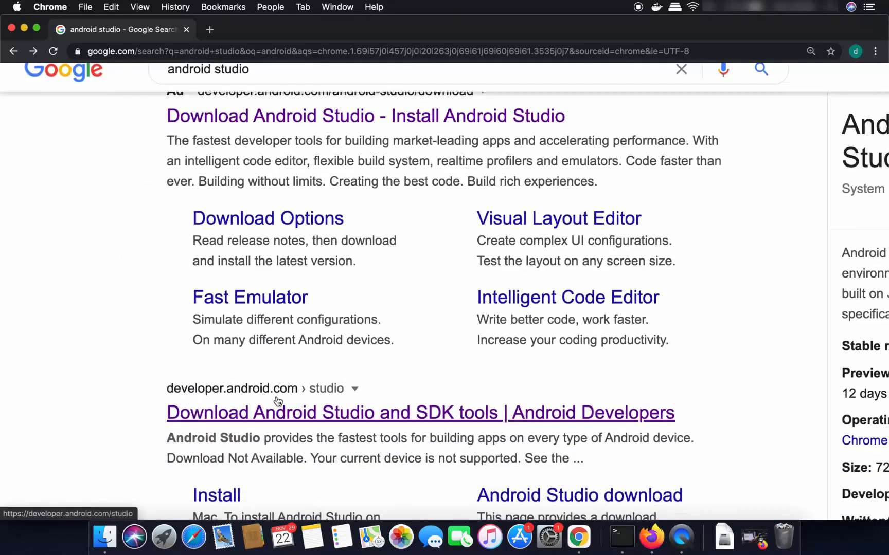
scroll(279, 402, "down", 3)
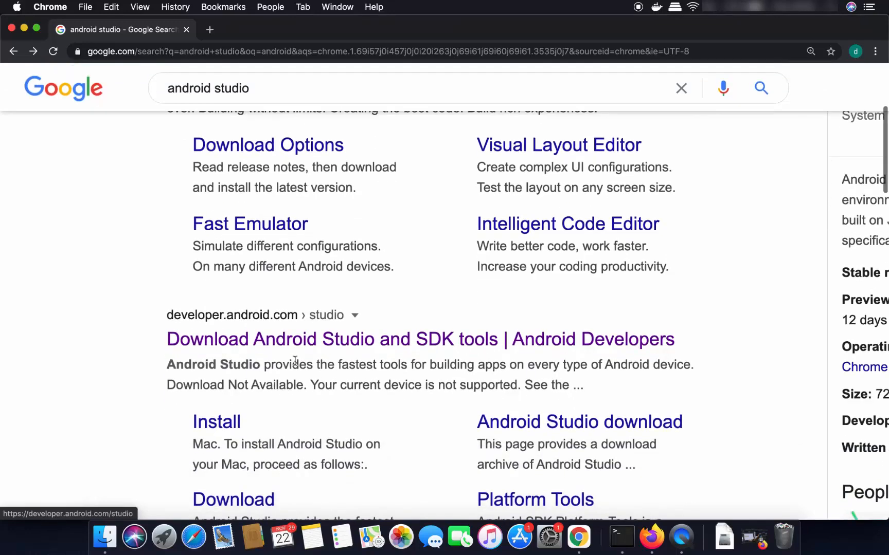
left_click(302, 346)
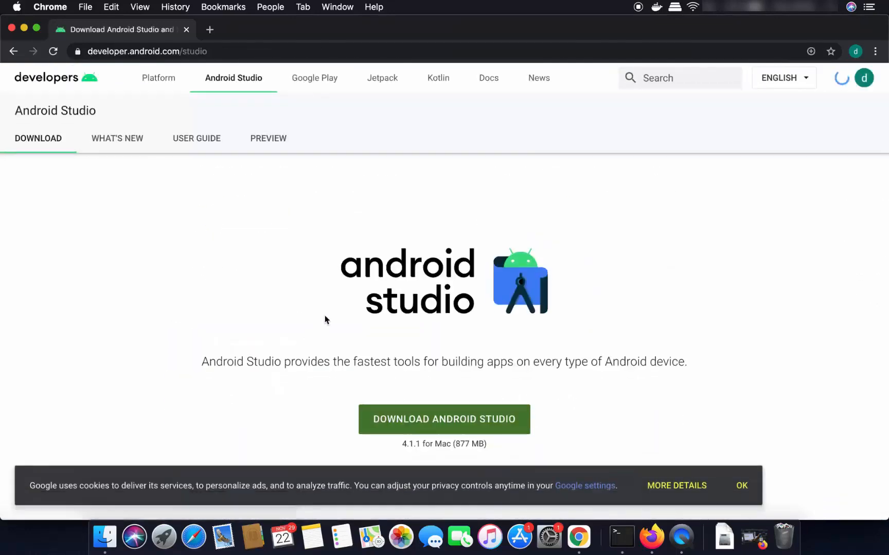
Download Android Studio for Mac, dismissing the cookie notice and agreeing to the terms and conditions
scroll(325, 319, "down", 4)
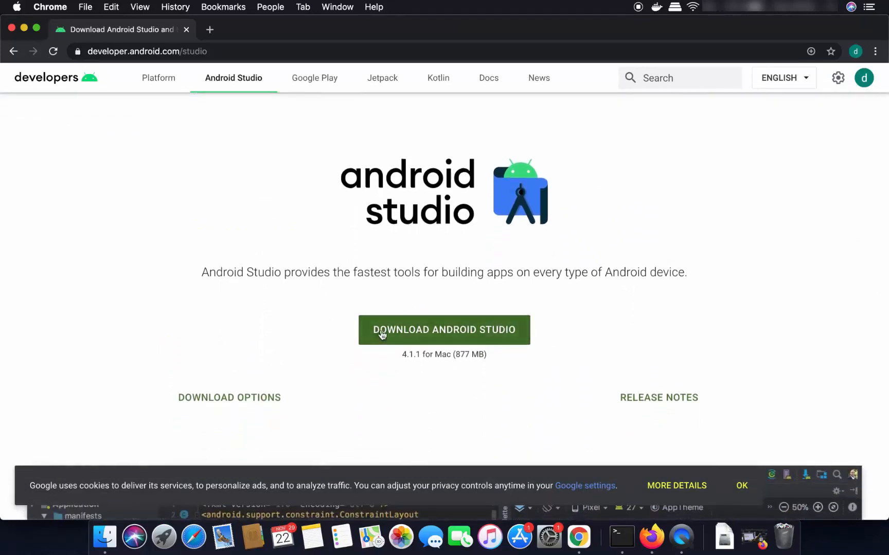
left_click(429, 335)
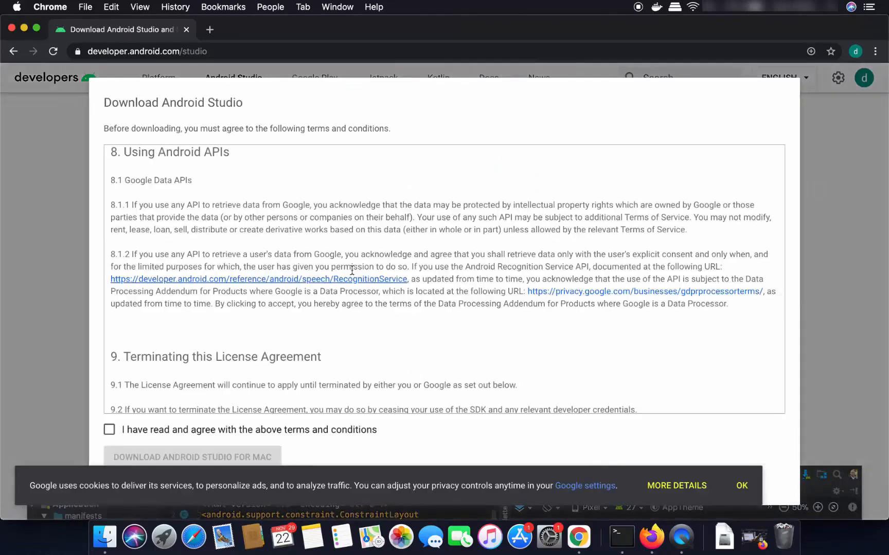
left_click(741, 485)
scroll(252, 371, "down", 10)
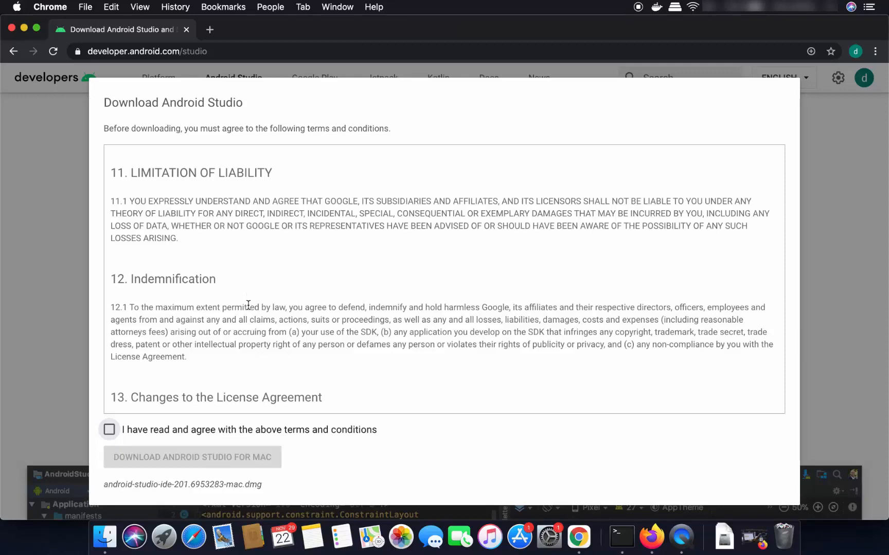
scroll(248, 305, "down", 8)
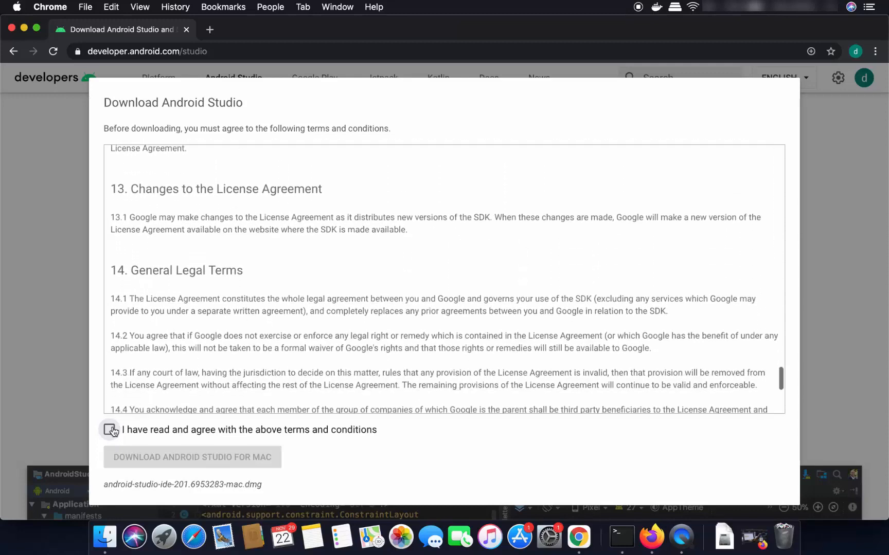
left_click(109, 431)
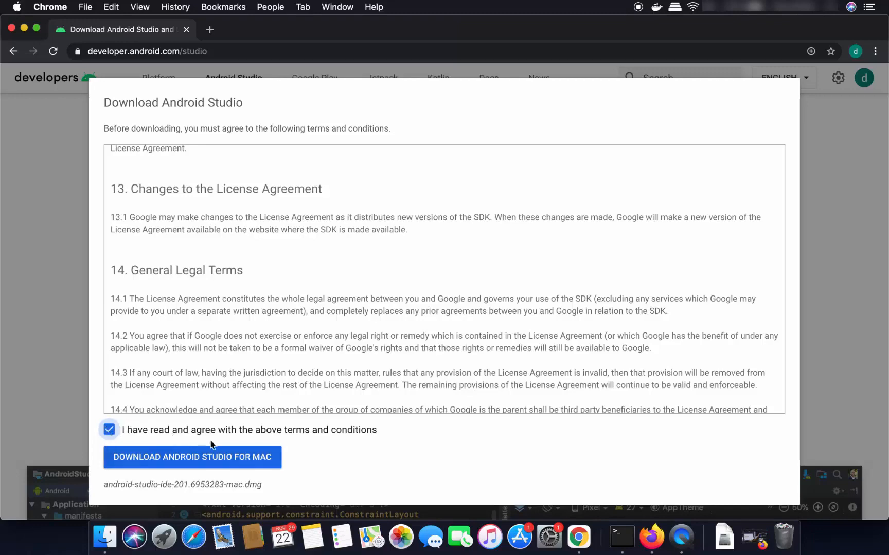
left_click(200, 458)
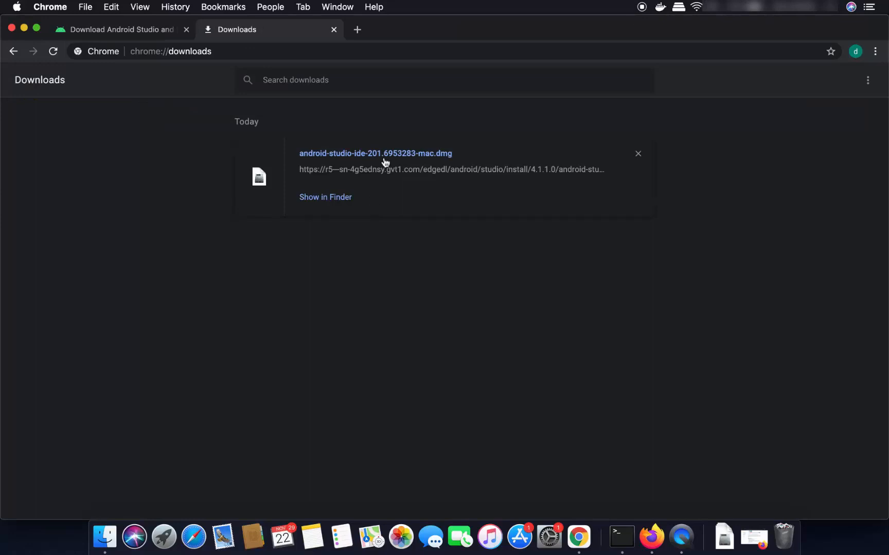
Open the downloaded android-studio-ide-201.6953283-mac.dmg and copy Android Studio into the Applications folder, minimizing the browser and installer windows
left_click(350, 155)
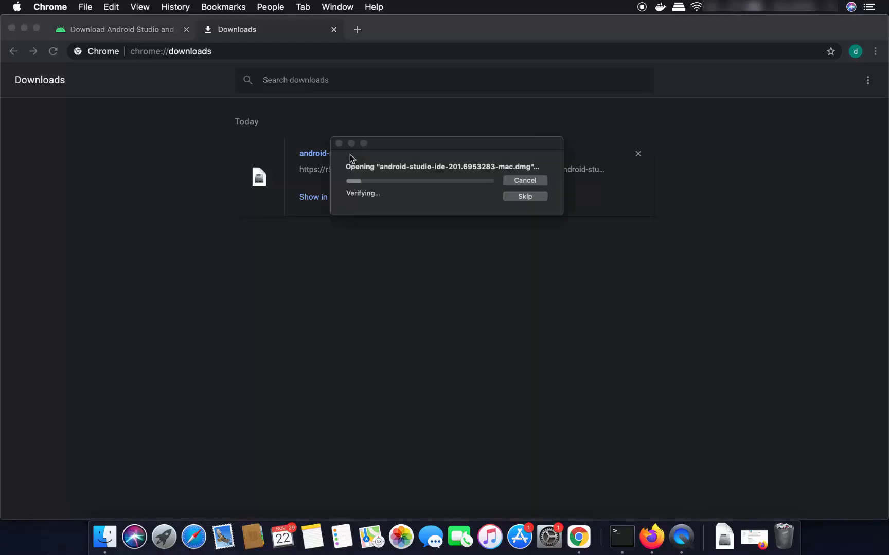
left_click(24, 28)
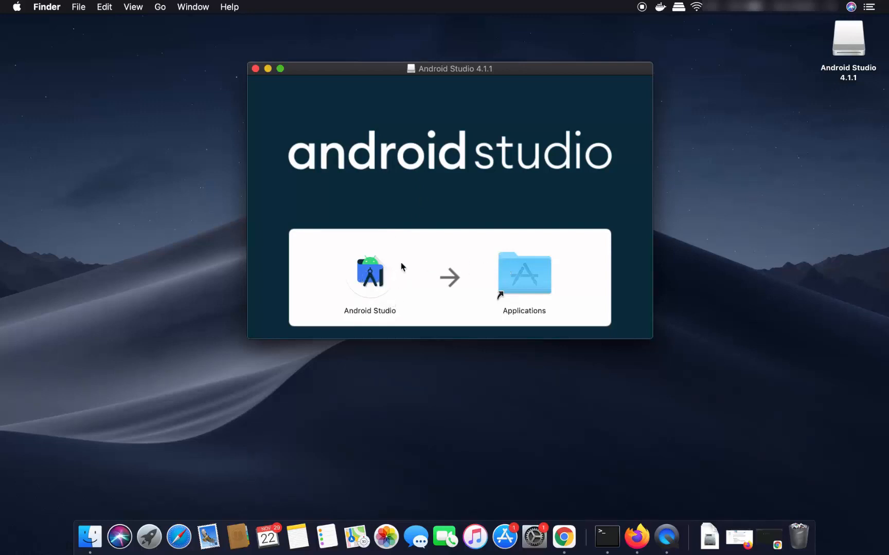
left_click_drag(326, 249, 421, 313)
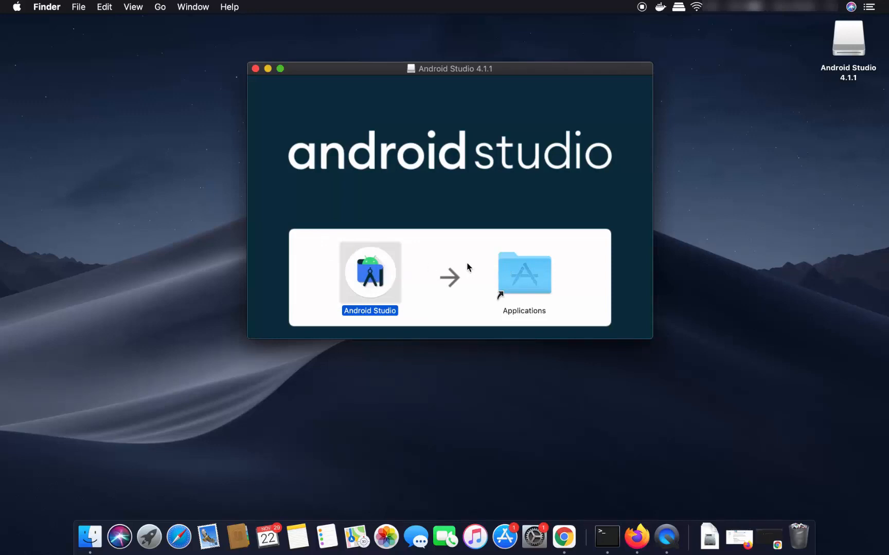
left_click_drag(371, 274, 528, 256)
left_click(268, 68)
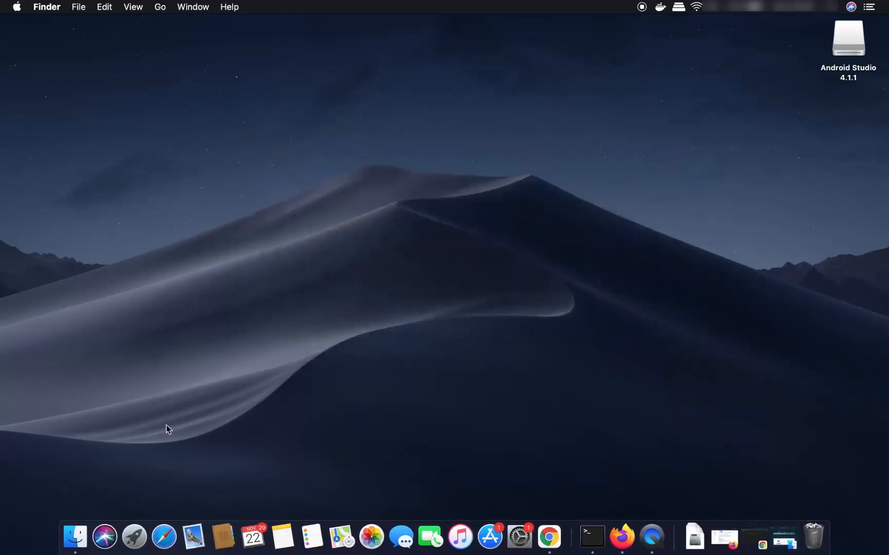
Launch the installed Android Studio, allowing the downloaded app to open, without importing settings or sending usage statistics to Google
left_click(137, 542)
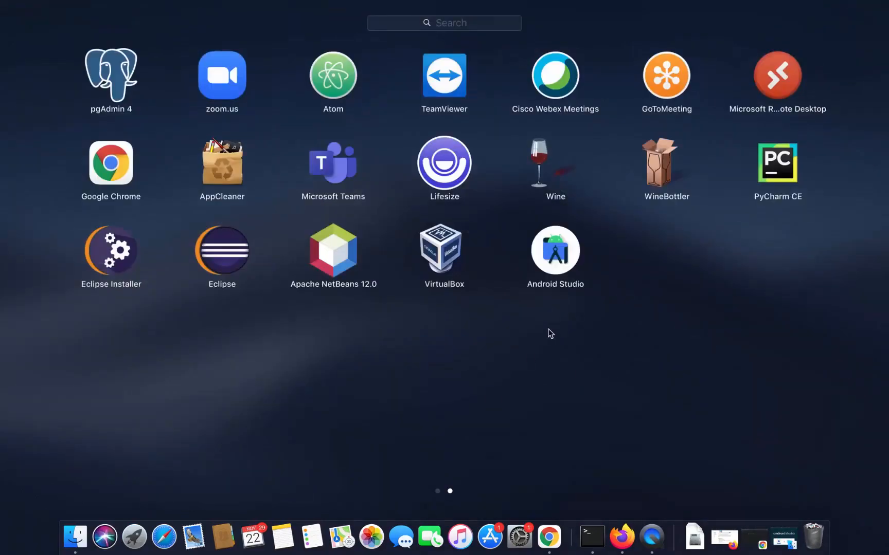
left_click(556, 258)
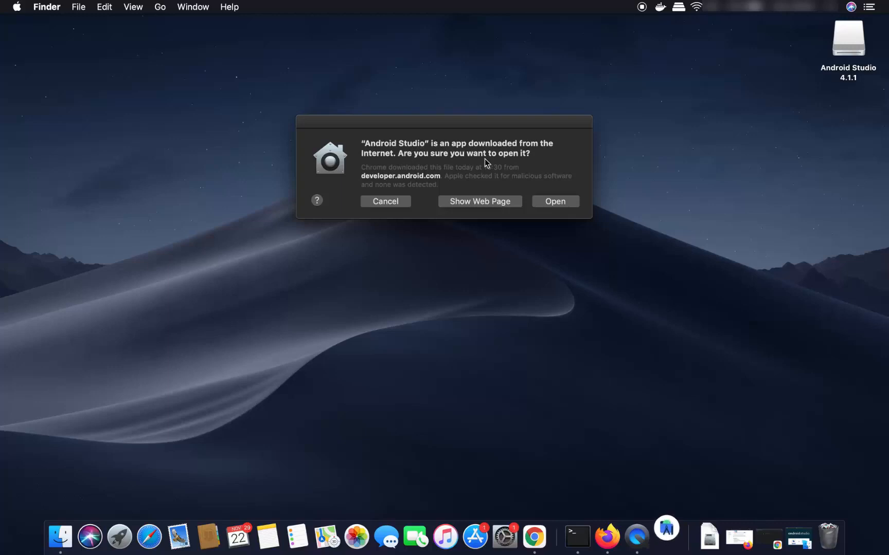
left_click(556, 201)
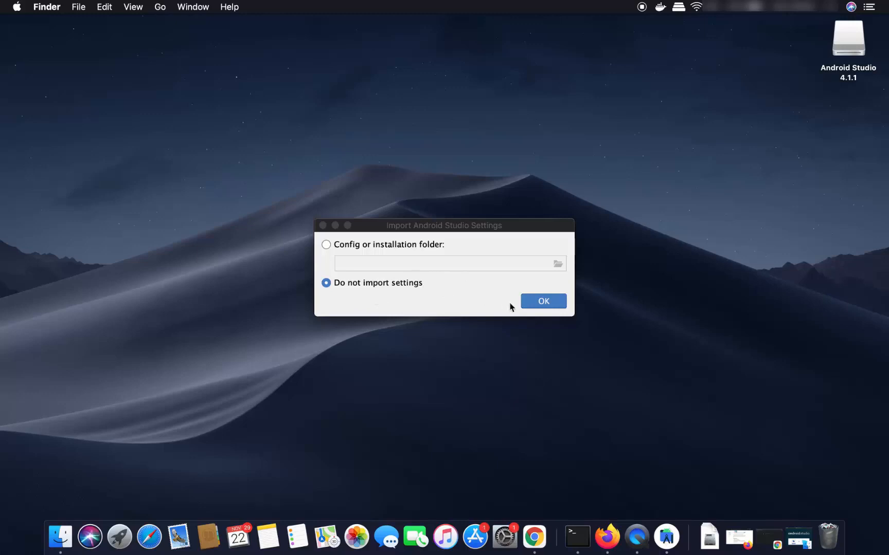
left_click(538, 303)
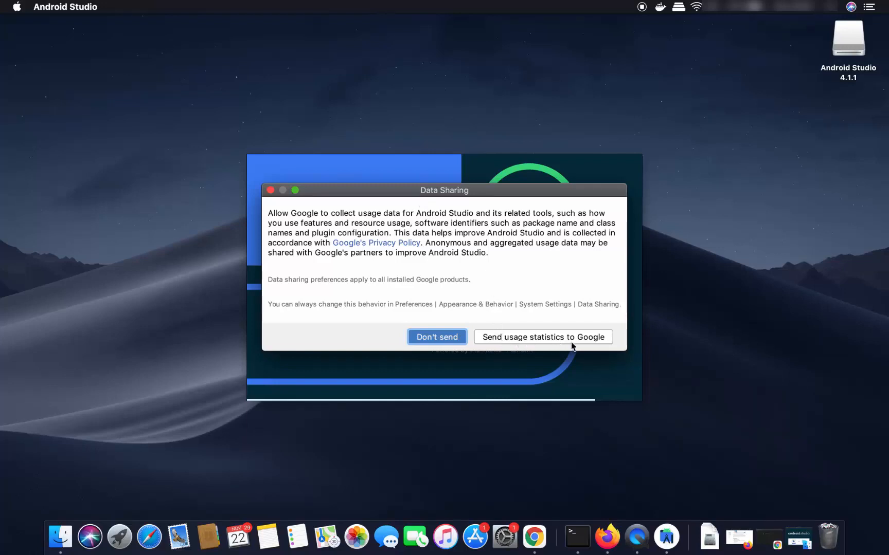
left_click(436, 338)
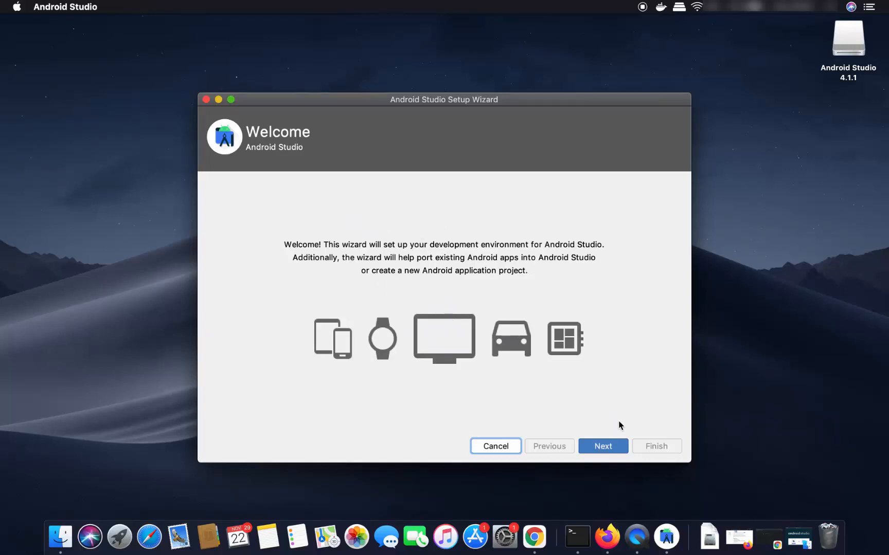
Choose the Standard install type and the Darcula UI theme in the setup wizard
left_click(603, 448)
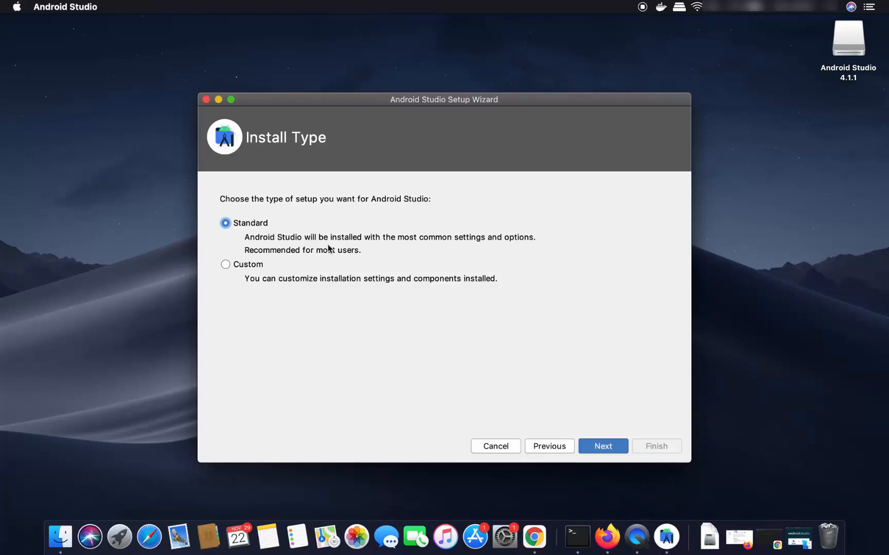
left_click(617, 449)
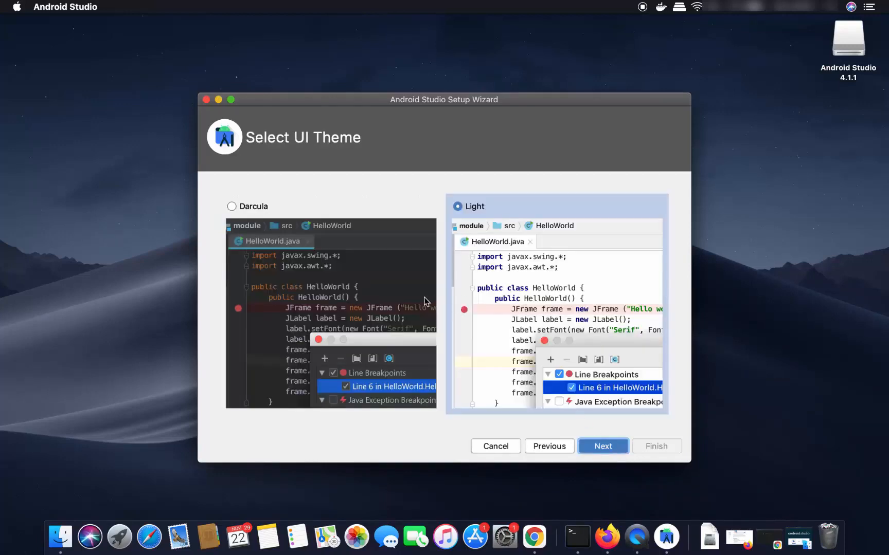
left_click(231, 207)
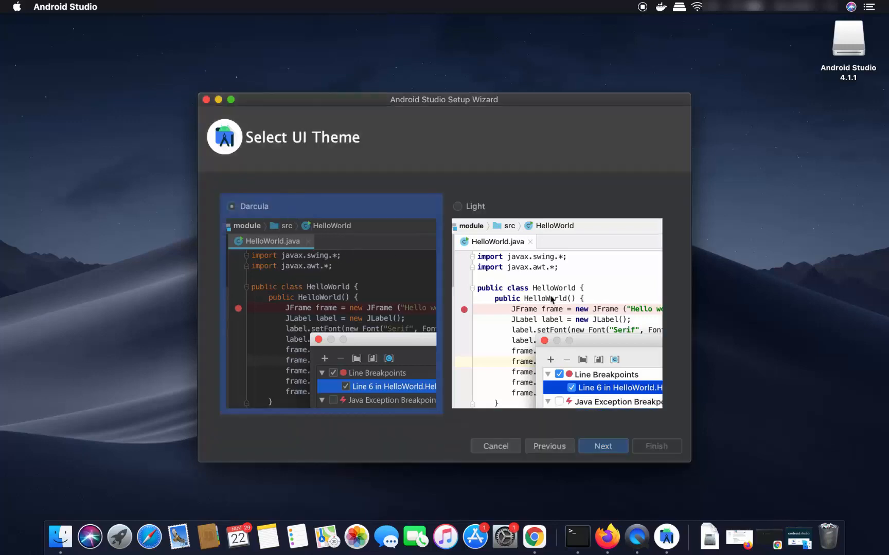
left_click(595, 448)
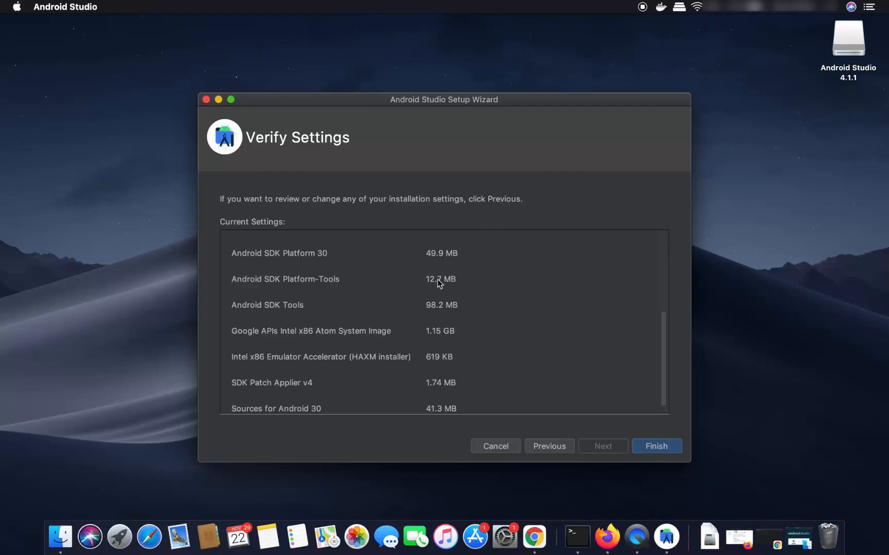
Review the SDK components in the setup summary and finish the wizard to start downloading them
scroll(438, 281, "down", 1)
scroll(438, 283, "up", 5)
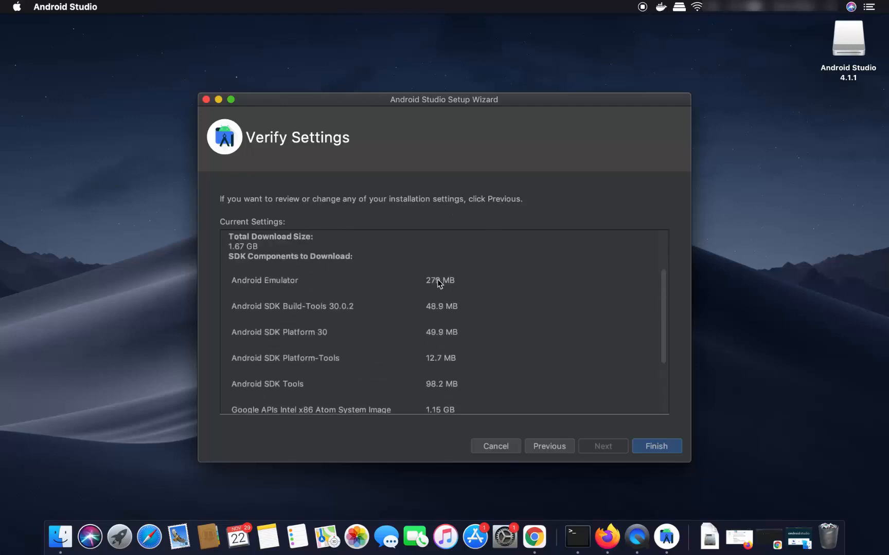
scroll(438, 282, "up", 3)
scroll(438, 282, "down", 6)
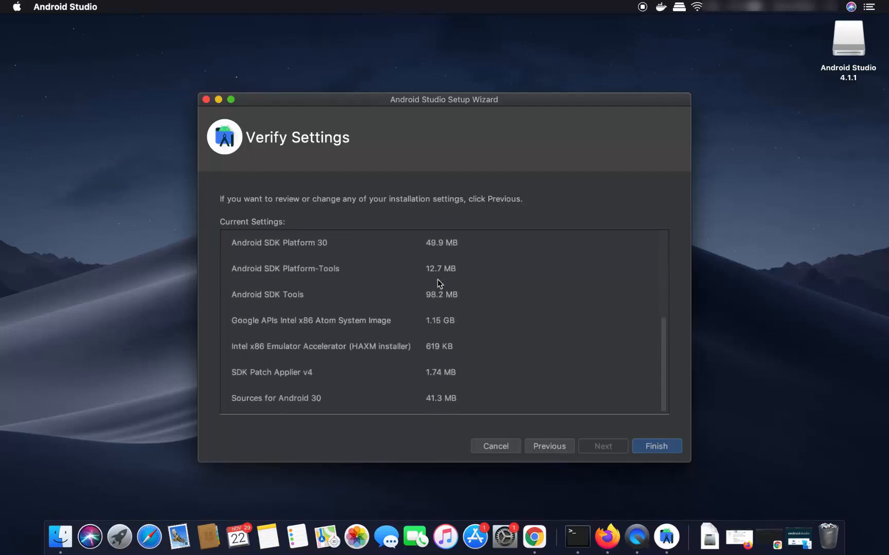
left_click(641, 447)
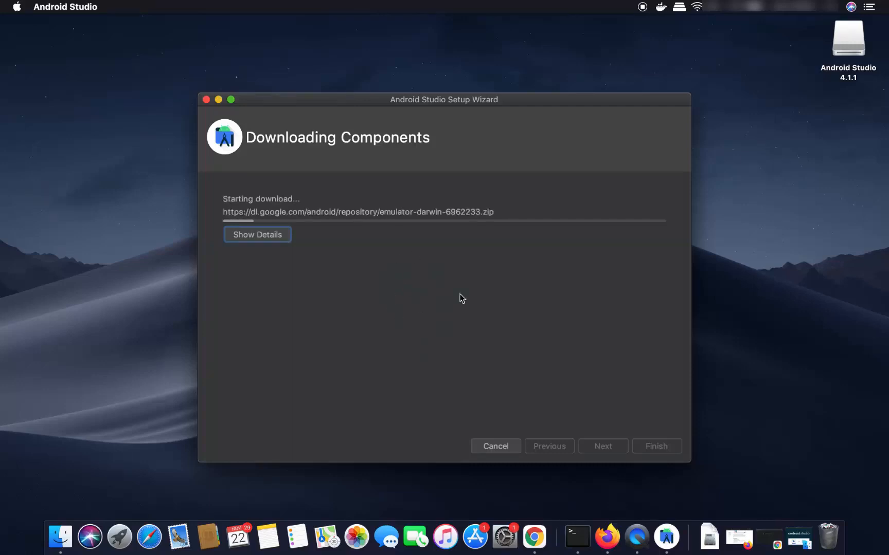
Show the component download details and, once setup completes, start a new project from the Empty Activity template
left_click(260, 237)
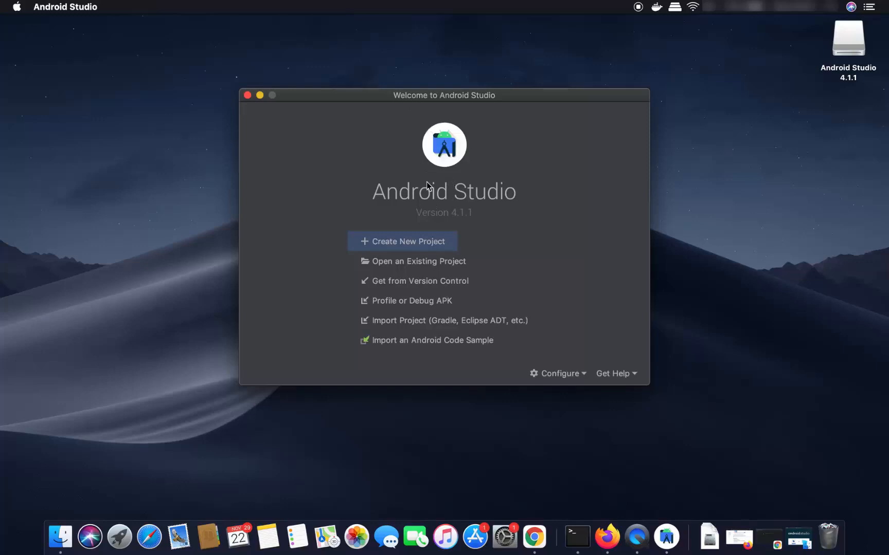
left_click(404, 245)
left_click(405, 246)
left_click(400, 247)
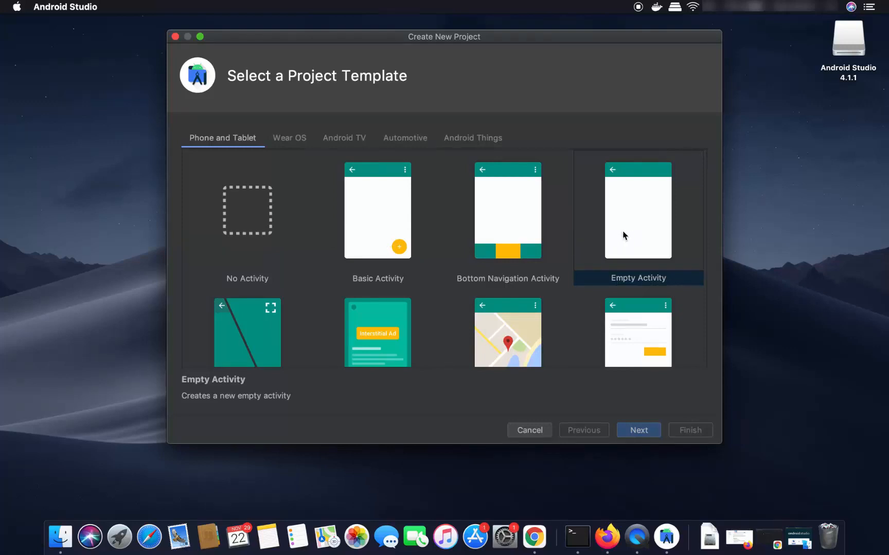
left_click(630, 208)
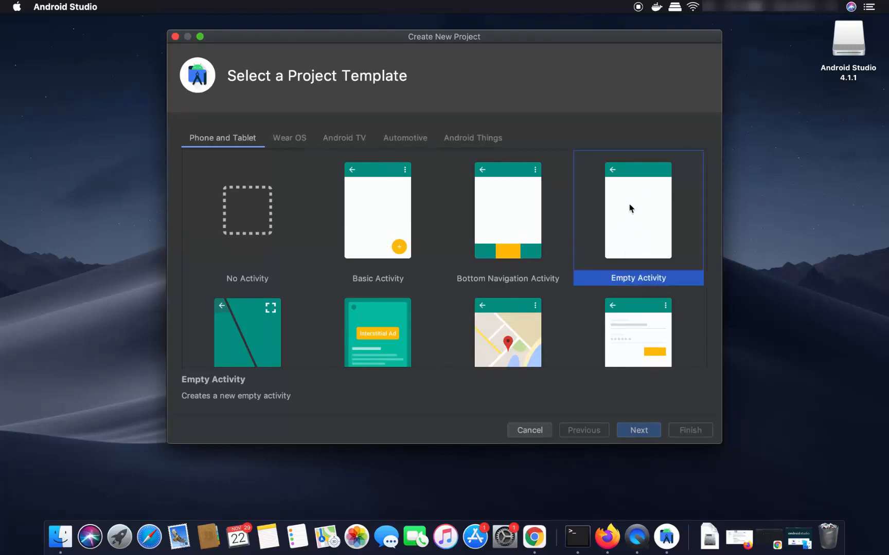
left_click(634, 430)
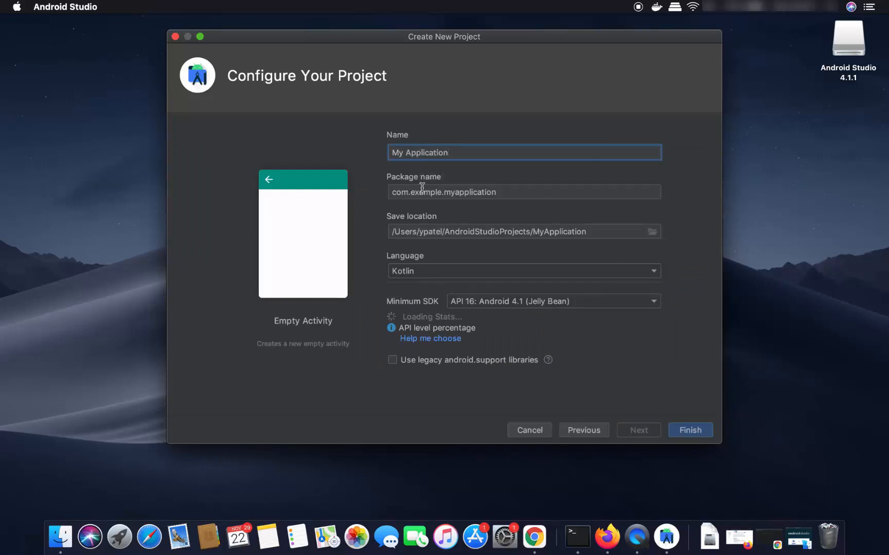
Create the project in Java with minimum SDK API 16: Android 4.1 (Jelly Bean), and close the What's New panel
left_click(411, 274)
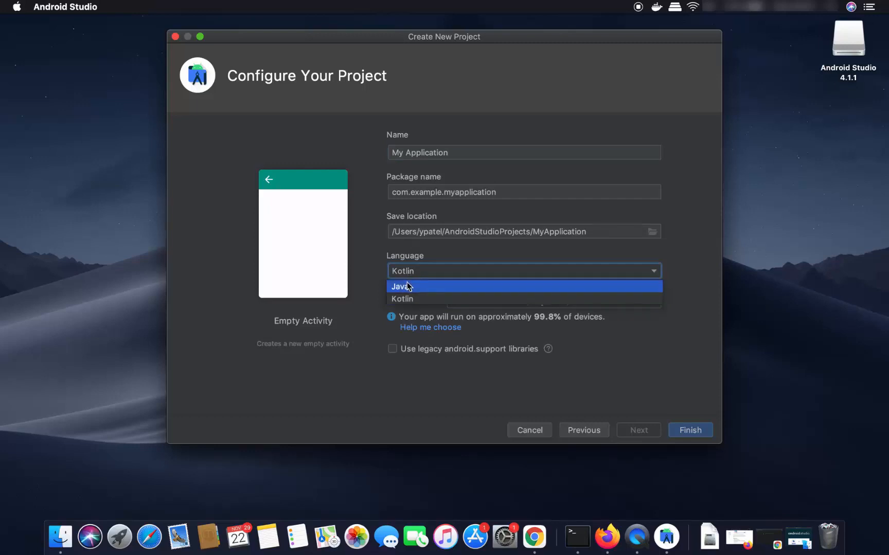
left_click(408, 286)
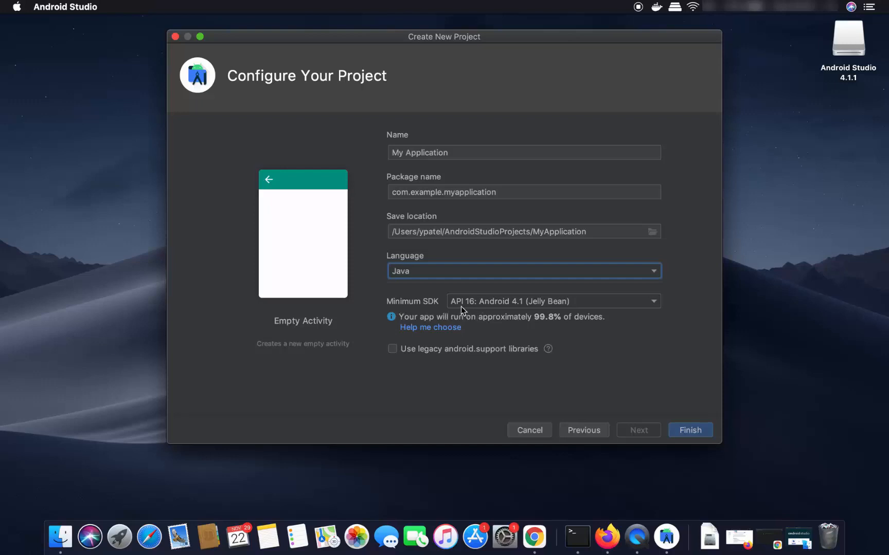
left_click(554, 304)
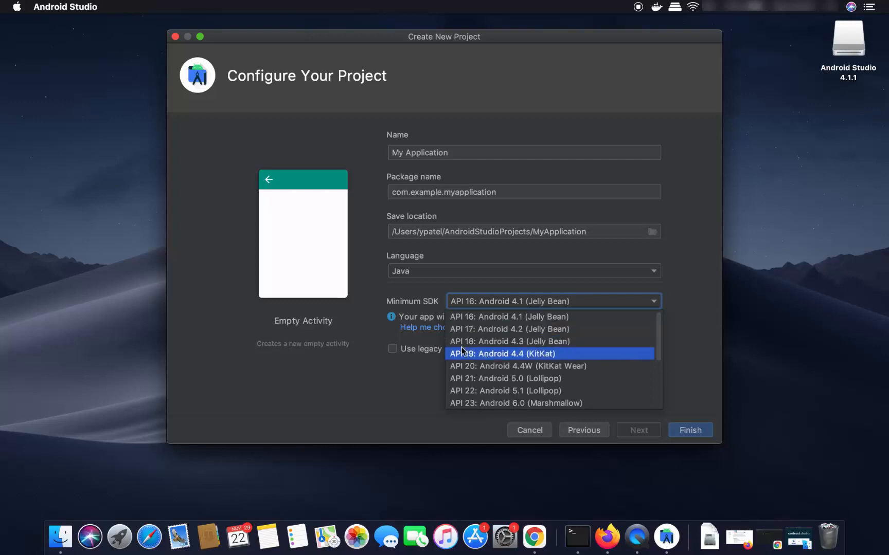
left_click(401, 368)
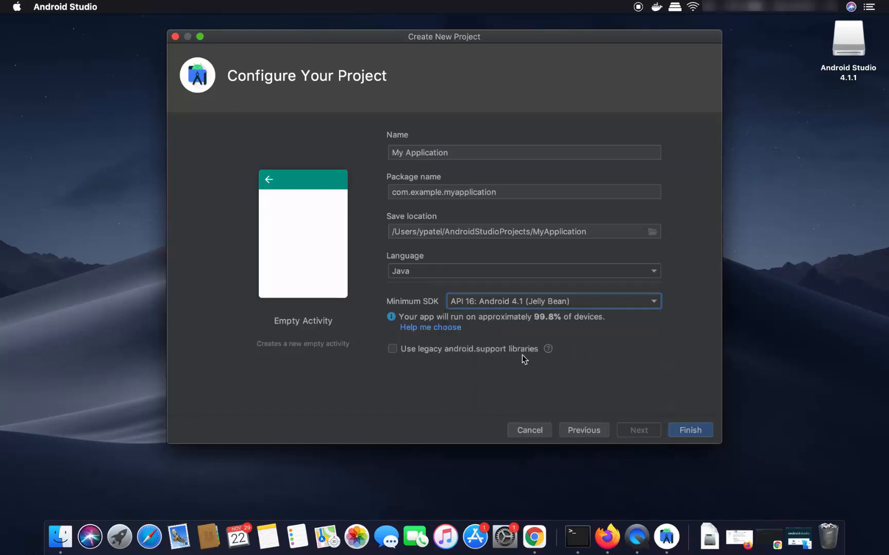
left_click(691, 431)
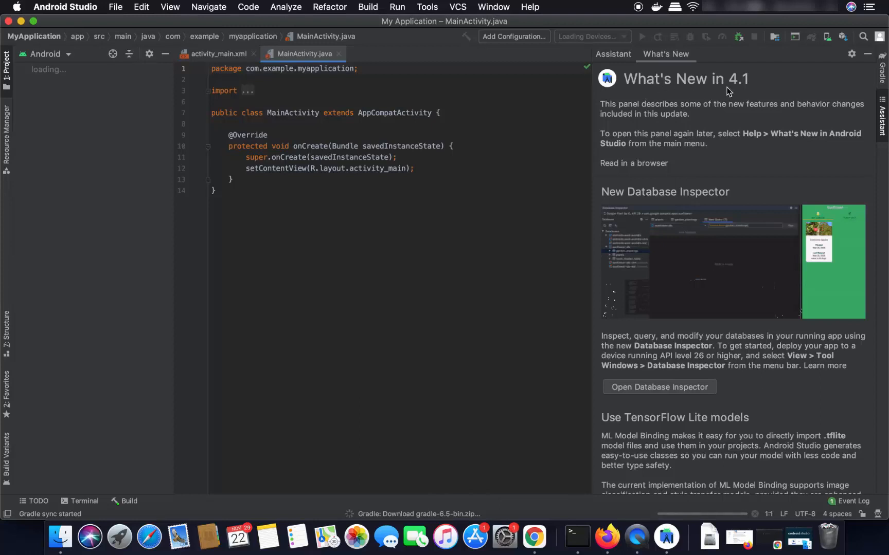
left_click(870, 56)
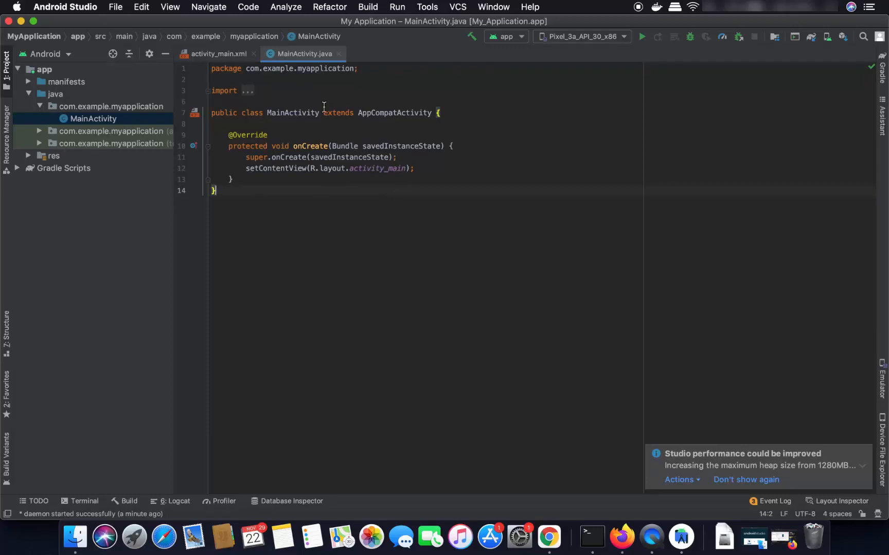
Open activity_main.xml and compare its Code, Split and Design views, ending in the Design view
left_click(278, 124)
left_click(224, 56)
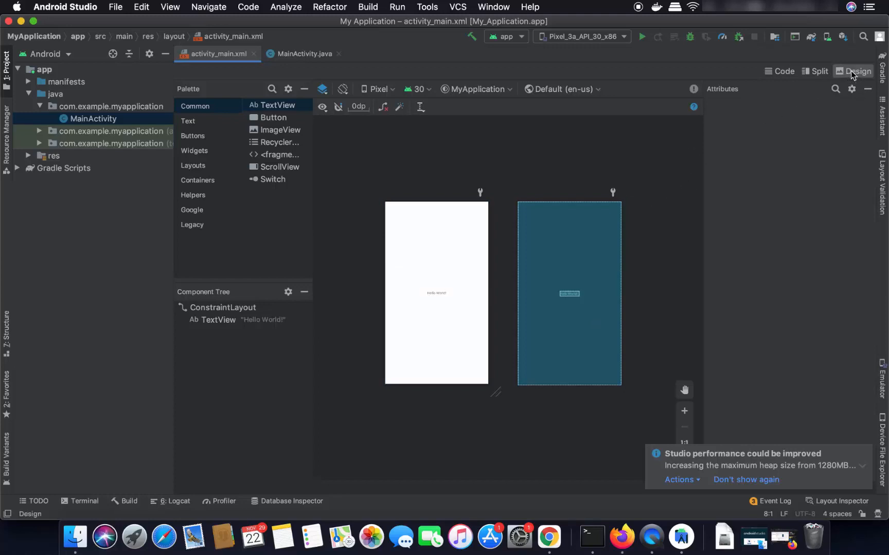
left_click(782, 72)
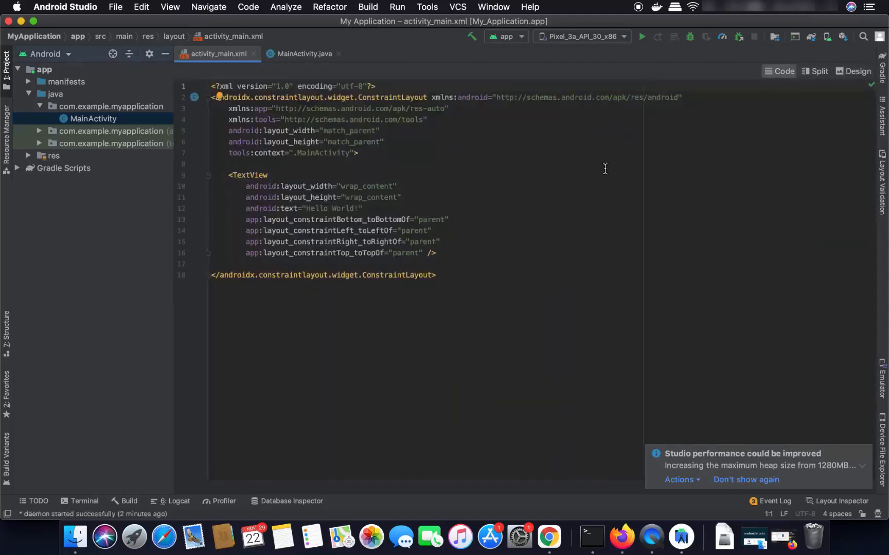
left_click(812, 73)
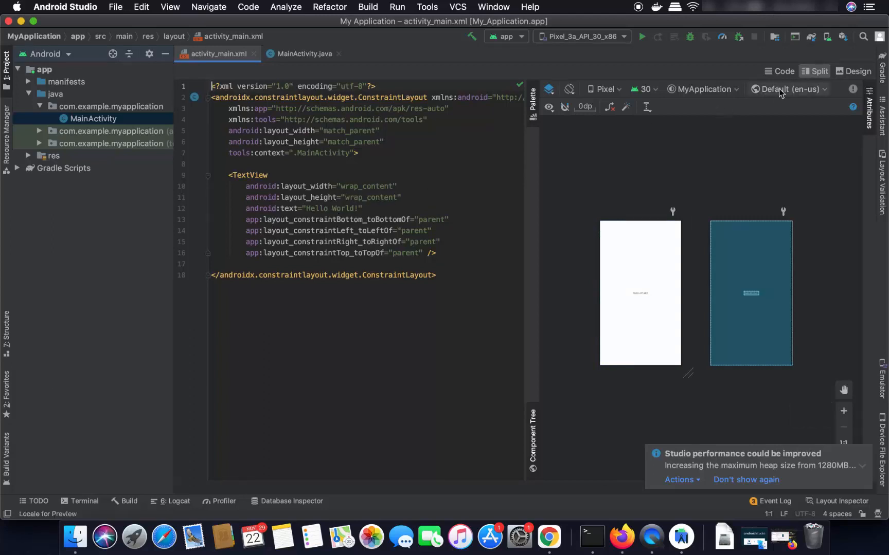
left_click(782, 73)
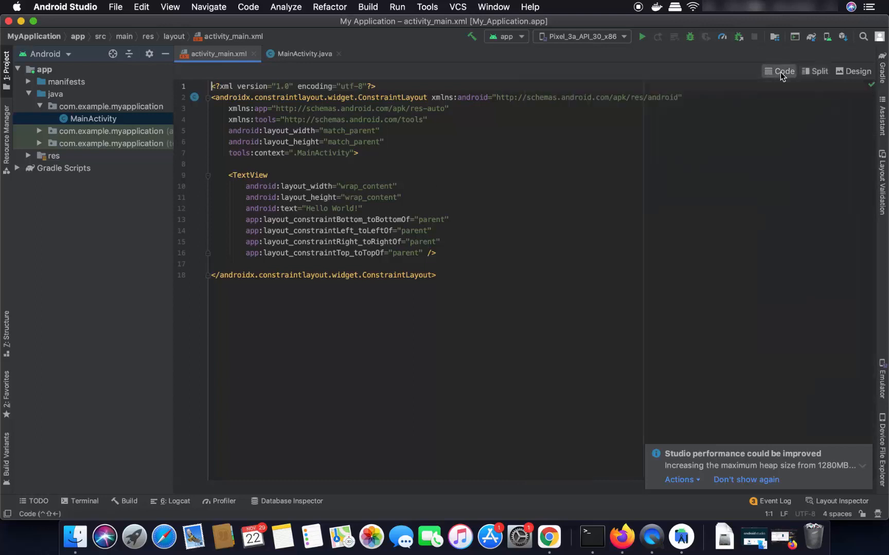
left_click(818, 73)
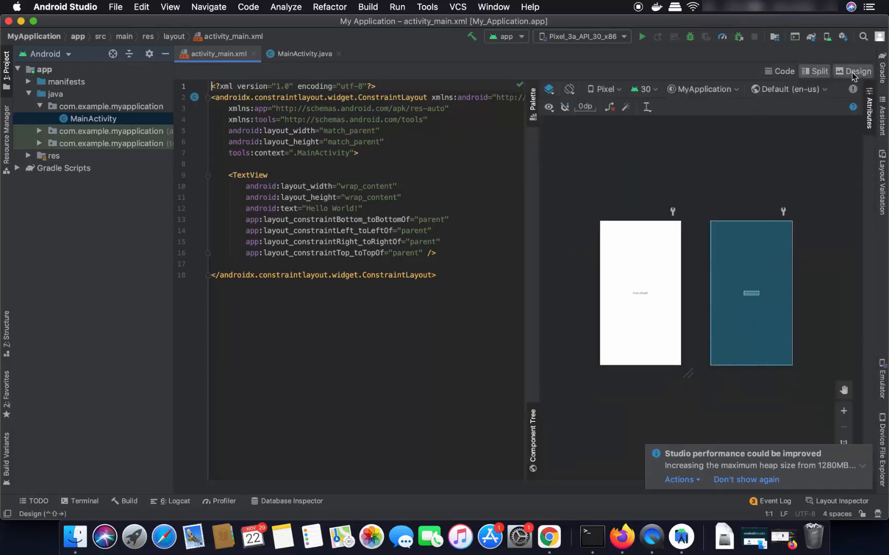
left_click(852, 72)
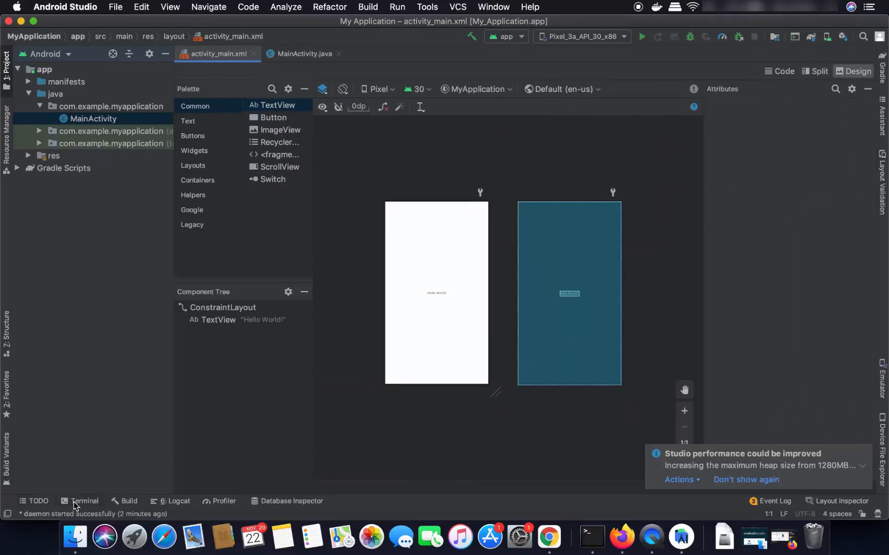
Look at the project's built-in terminal and the Gradle sync output in the build log
left_click(89, 505)
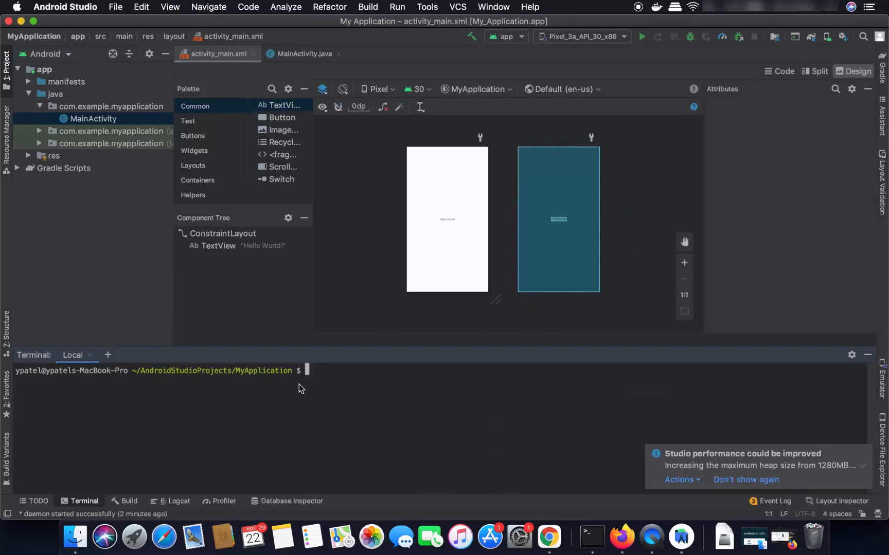
left_click(125, 501)
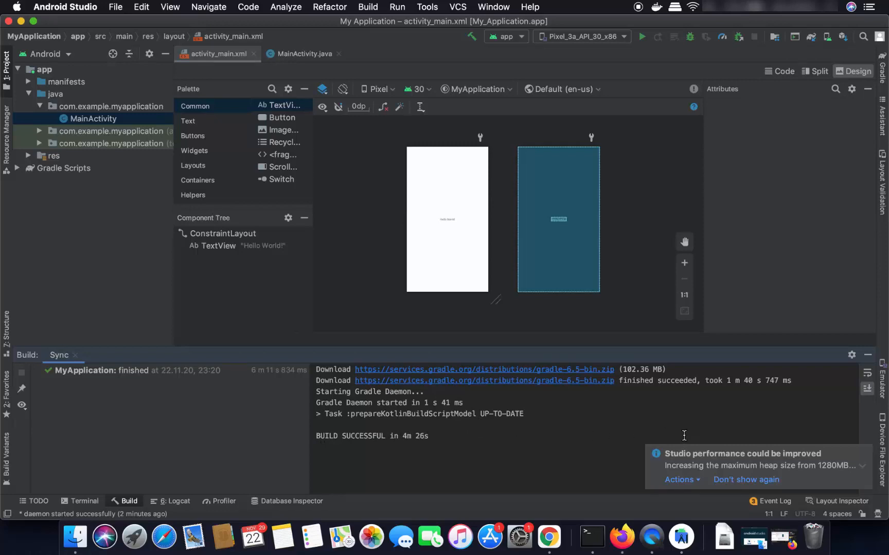
left_click(589, 425)
Run the app on the Pixel_3a_API_30_x86 emulator and deny Android Studio access to the microphone
left_click(641, 40)
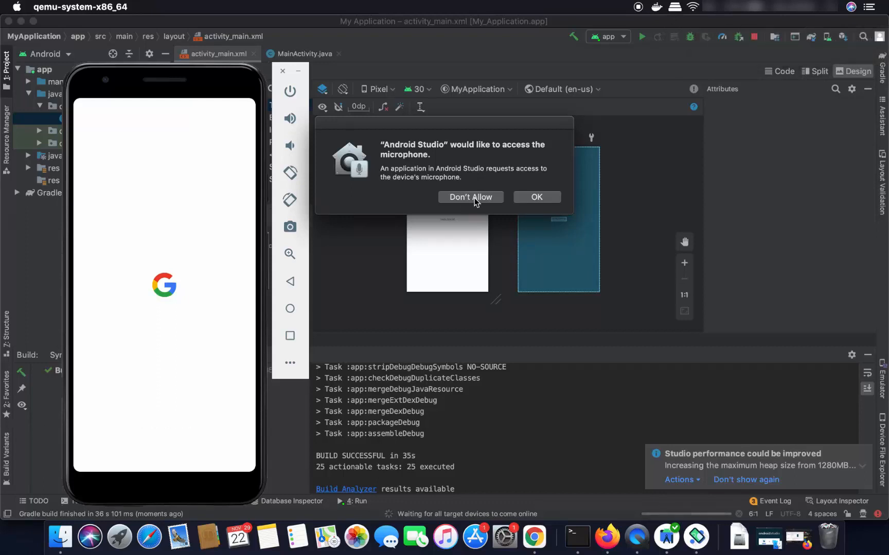
left_click(474, 198)
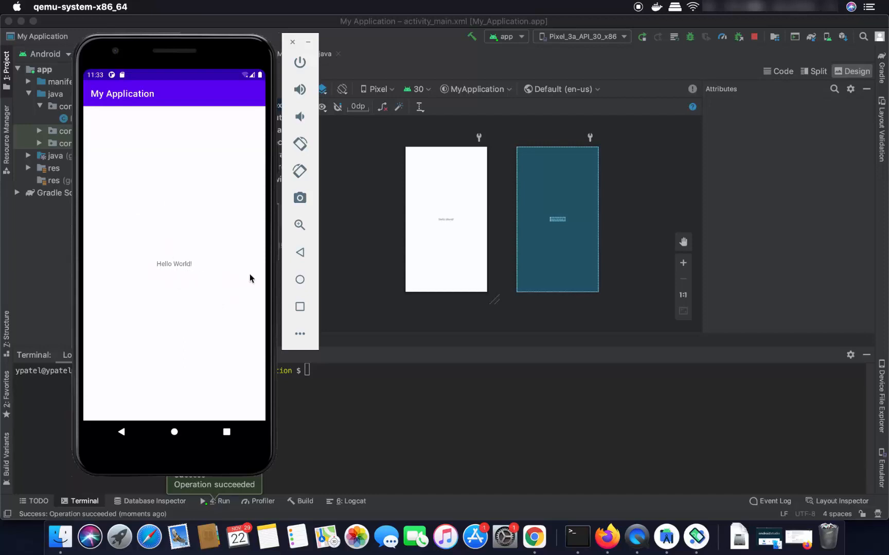
Set the text of the layout's TextView to "Hello From Android Studio!"
left_click(451, 230)
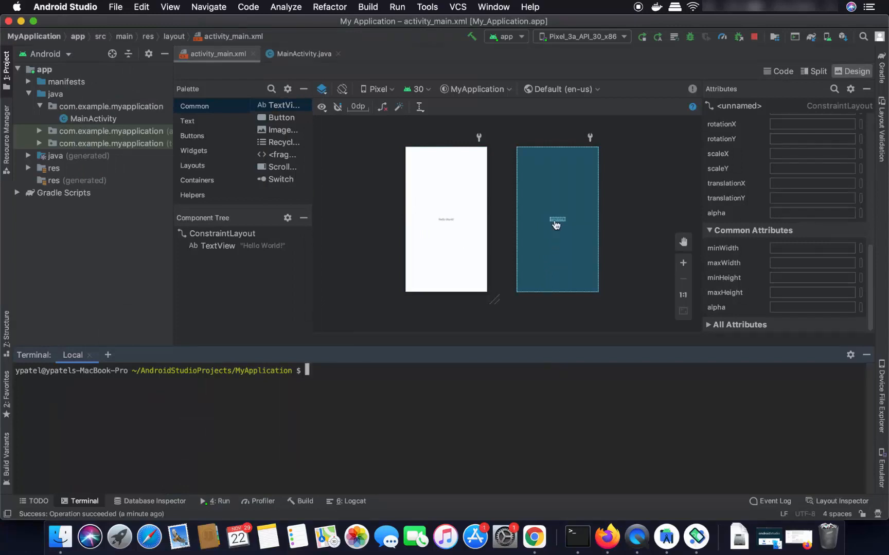
left_click(555, 221)
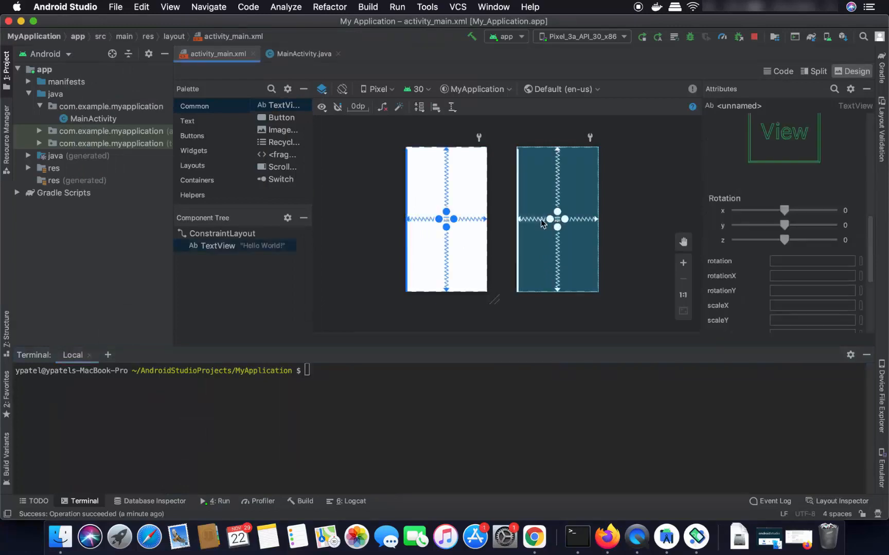
scroll(758, 283, "down", 5)
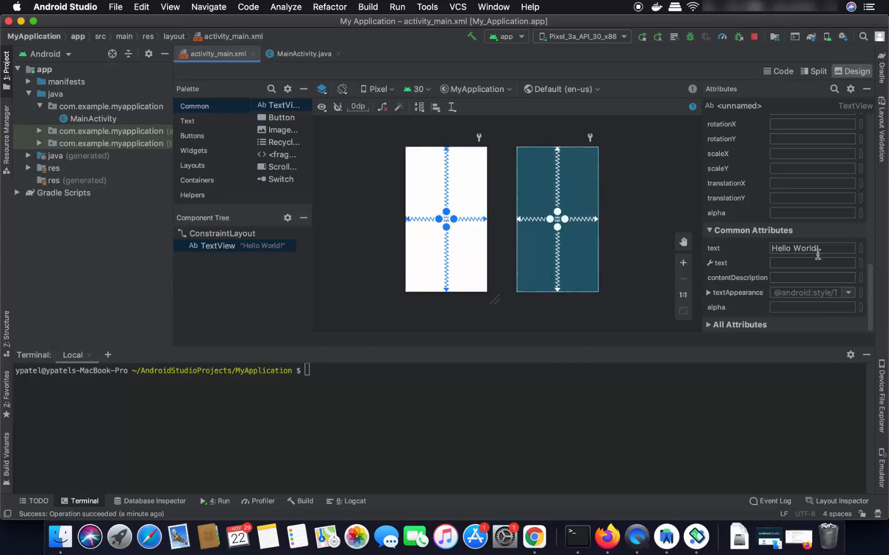
left_click(824, 250)
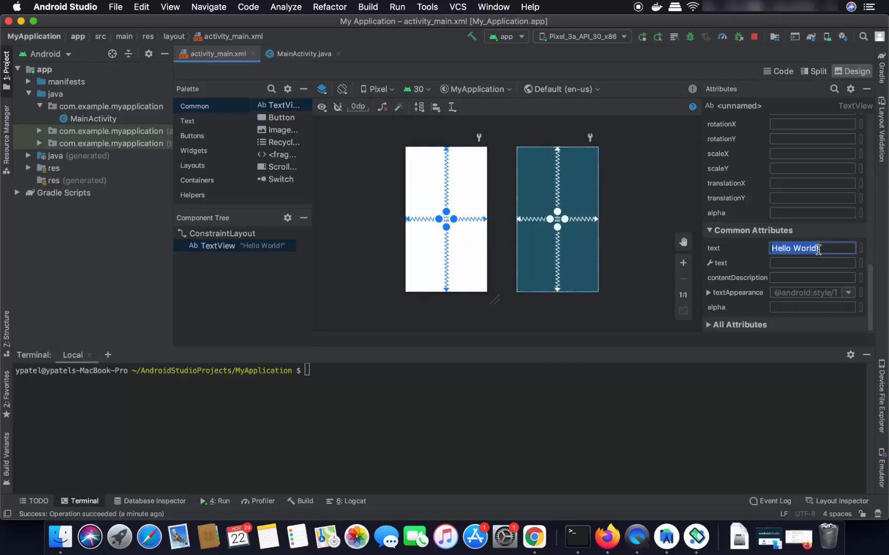
left_click(816, 249)
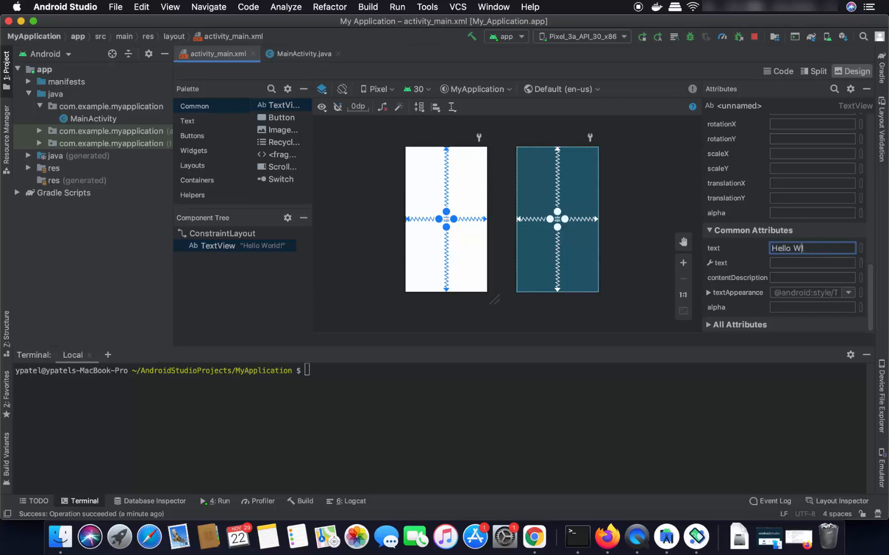
key("BackSpace")
type("From Android Studio!")
key("Return")
left_click(576, 131)
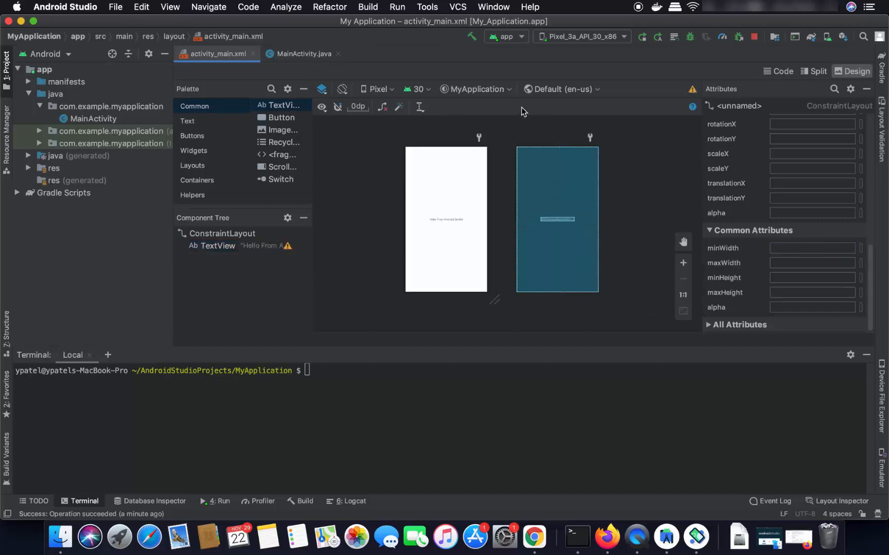
Rebuild the project, rerun the app on the Pixel_3a_API_30_x86 device and bring the emulator window to the front
left_click(472, 38)
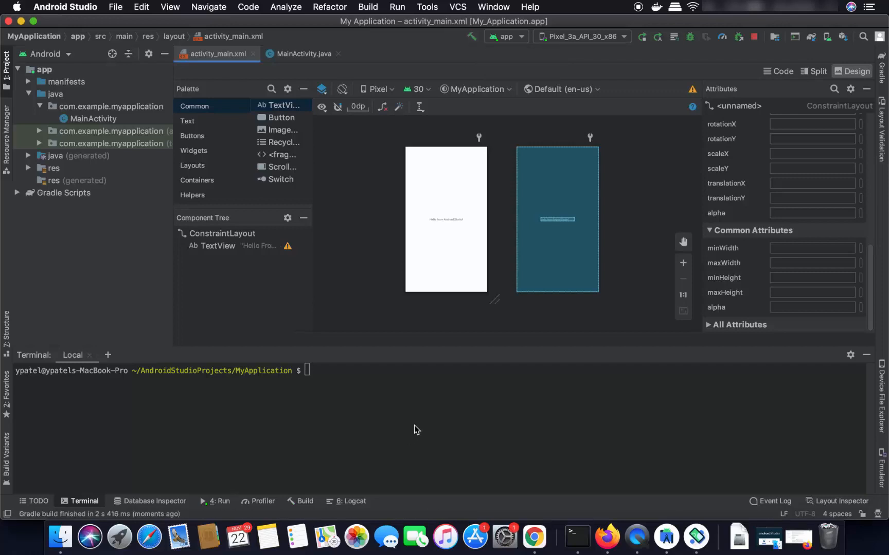
left_click(642, 40)
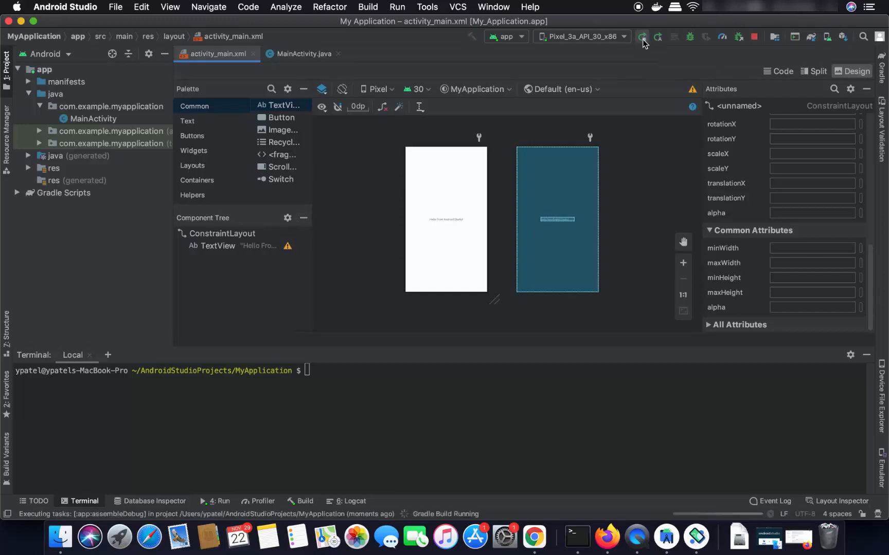
left_click(694, 536)
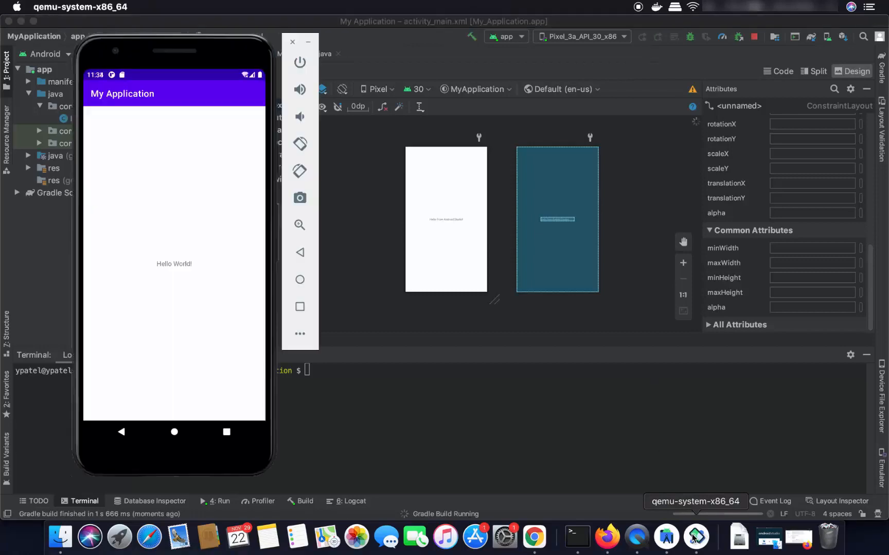